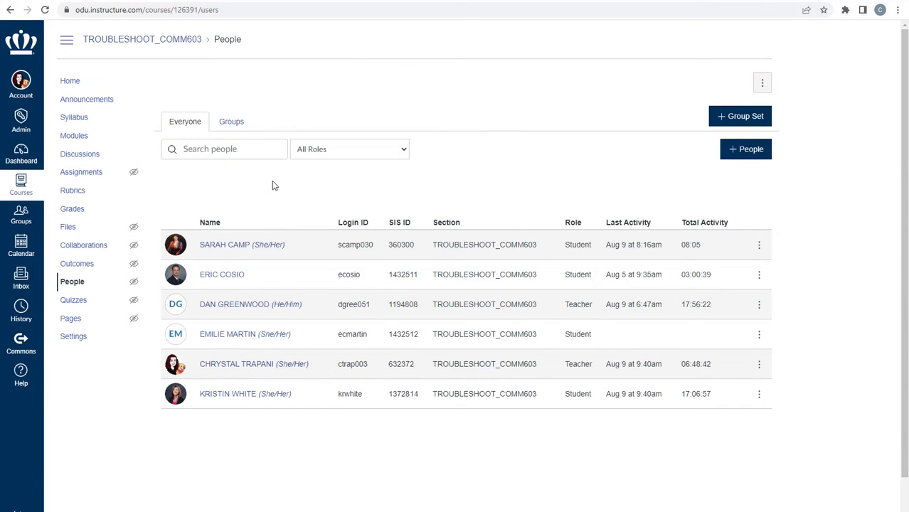
- Open the Create Group Set dialog from the course's Student Groups page
click(743, 128)
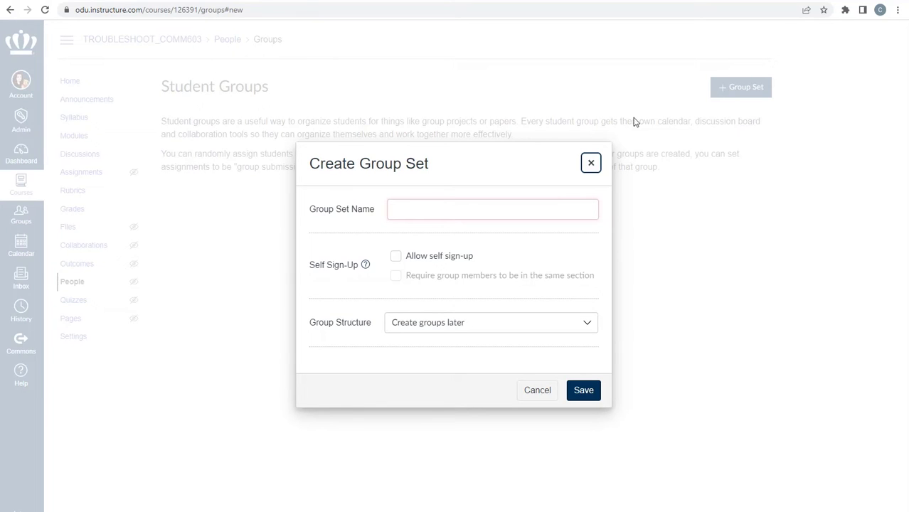
- Create a group set named Fall2022_495/595, leaving groups to be created later
click(554, 217)
text(Fall2022_495/595)
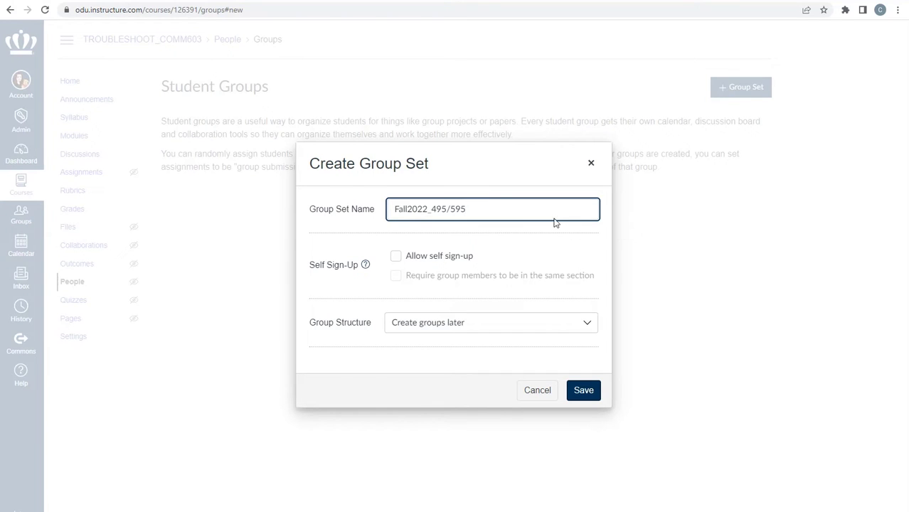
click(585, 393)
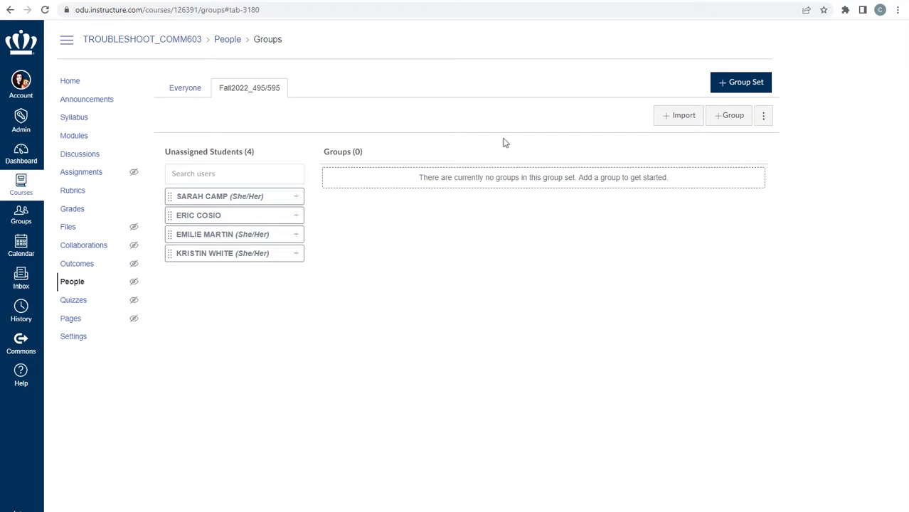
- Add a group named 495_Fall2022 to the Fall2022_495/595 set
click(726, 122)
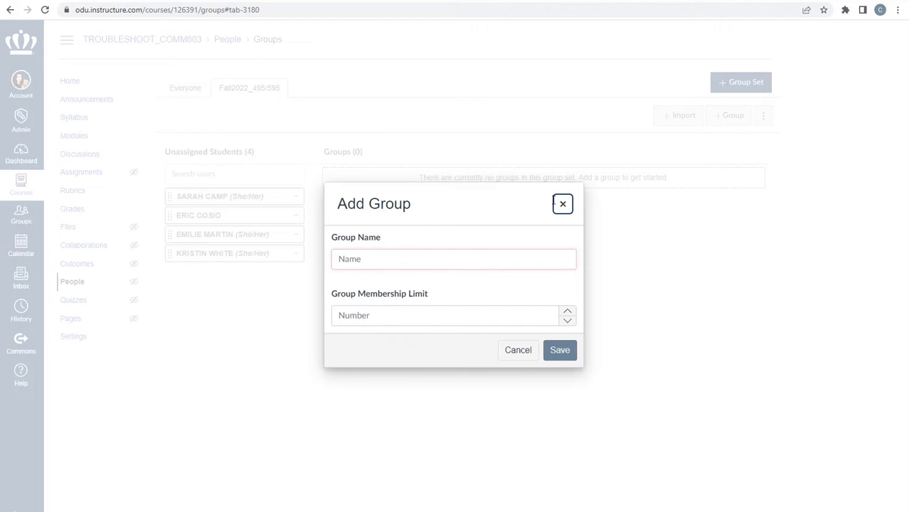
click(420, 261)
text(495_Fall2022)
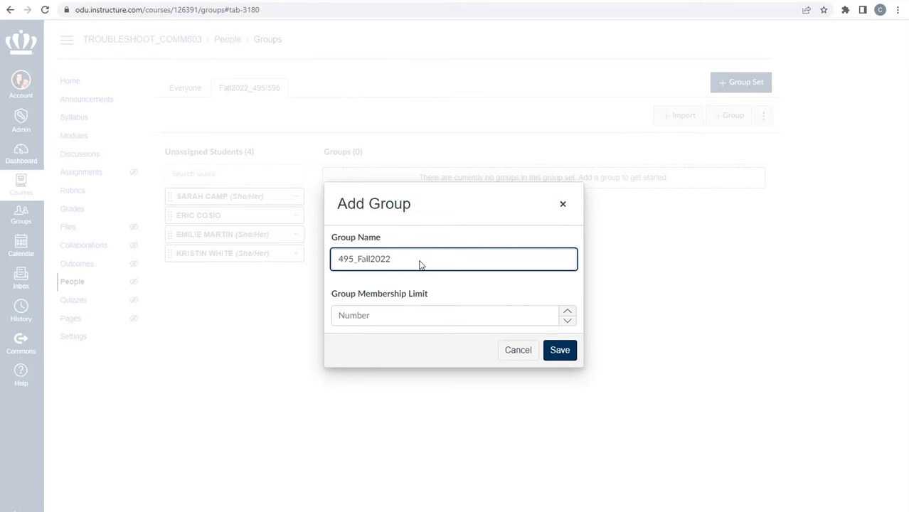
click(559, 350)
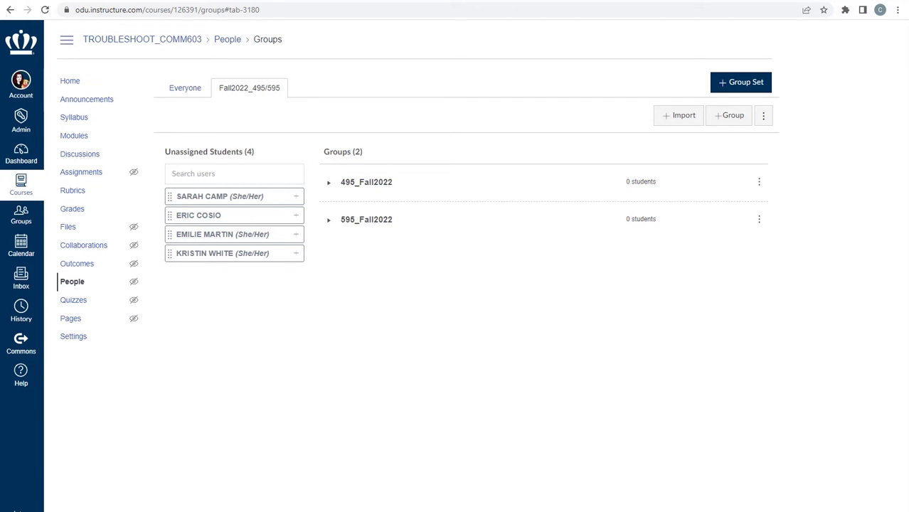
- Assign the first student to 495_Fall2022, the next two to 595_Fall2022, and place the last
drag(170, 197, 344, 183)
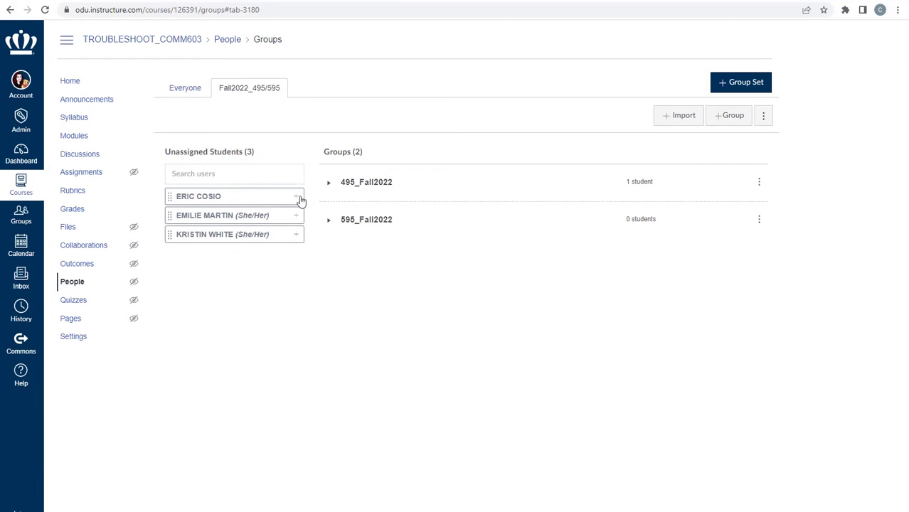
click(297, 199)
click(324, 215)
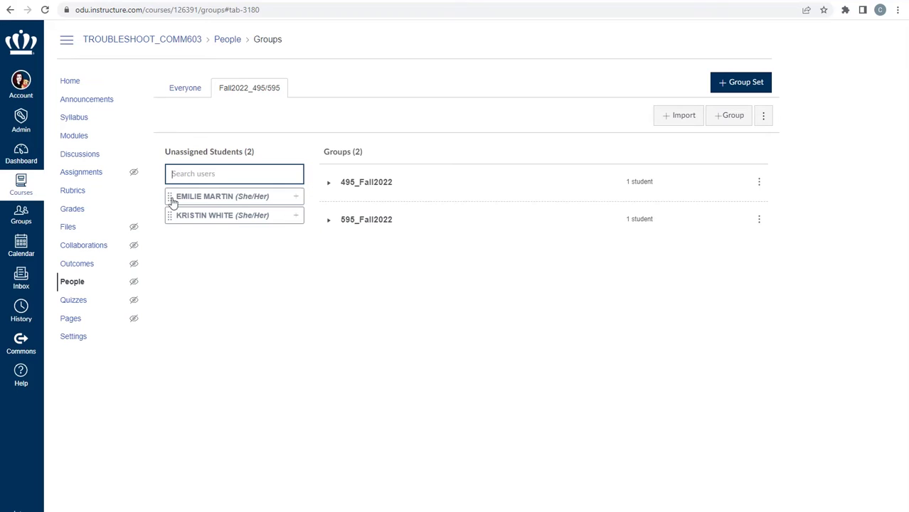
drag(171, 200, 353, 228)
click(298, 199)
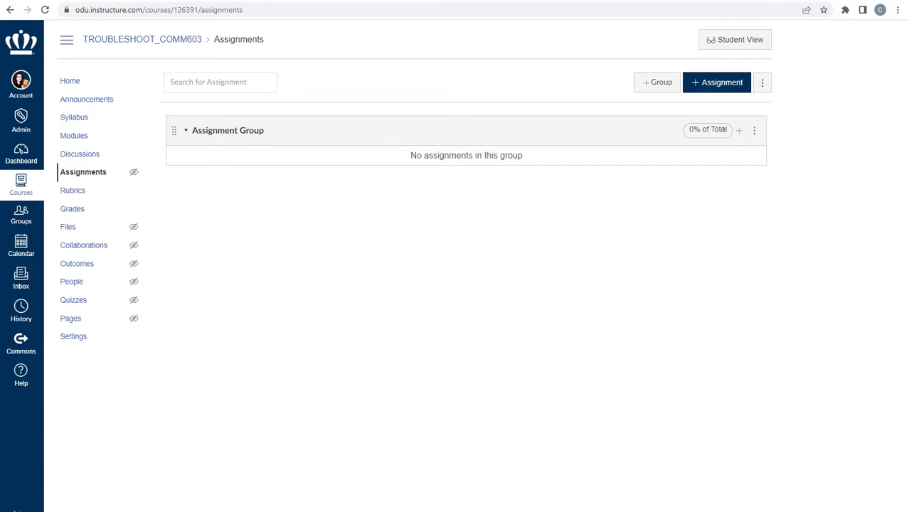
- Add assignment groups 495: Paper 1–4 and 595: Paper 1–2 on the Assignments page
click(659, 85)
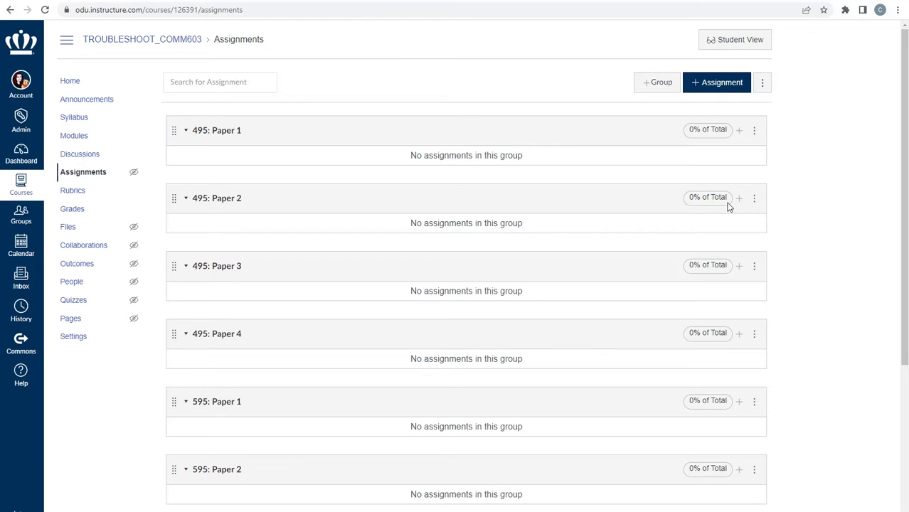
click(762, 84)
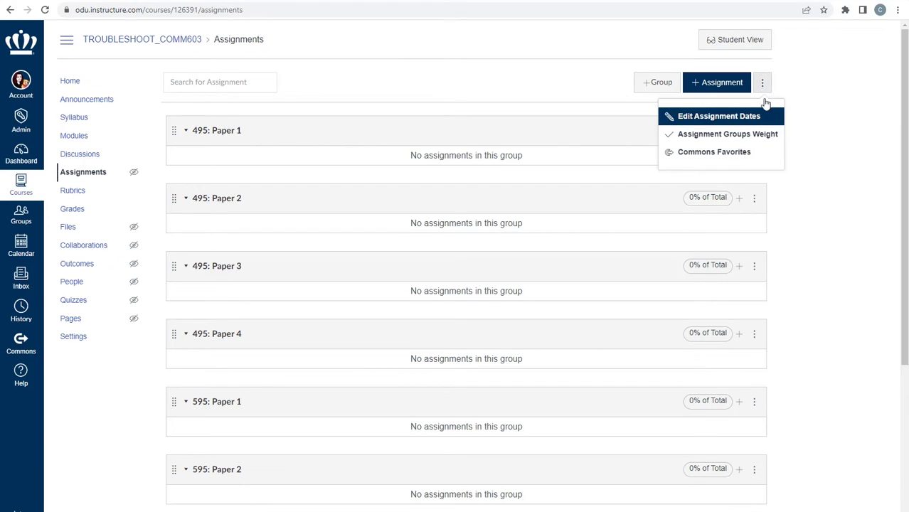
- Weight the final grade by assignment group: 25% per 495 paper, 20% per 595 group
click(767, 135)
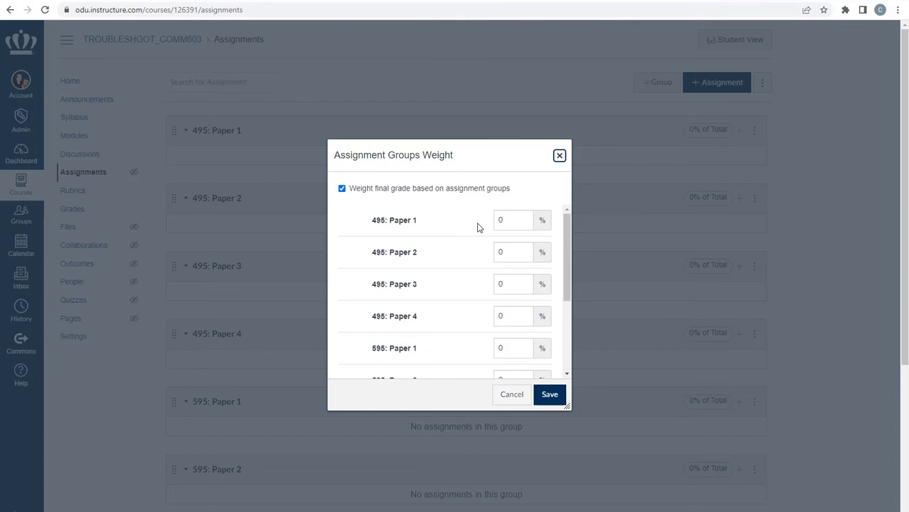
double_click(520, 220)
text(2)
text(5)
key(Tab)
text(25)
key(Tab)
text(25)
key(Tab)
text(25	20)
key(Tab)
text(20)
key(Tab)
text(20)
key(Tab)
text(20)
key(Tab)
text(20)
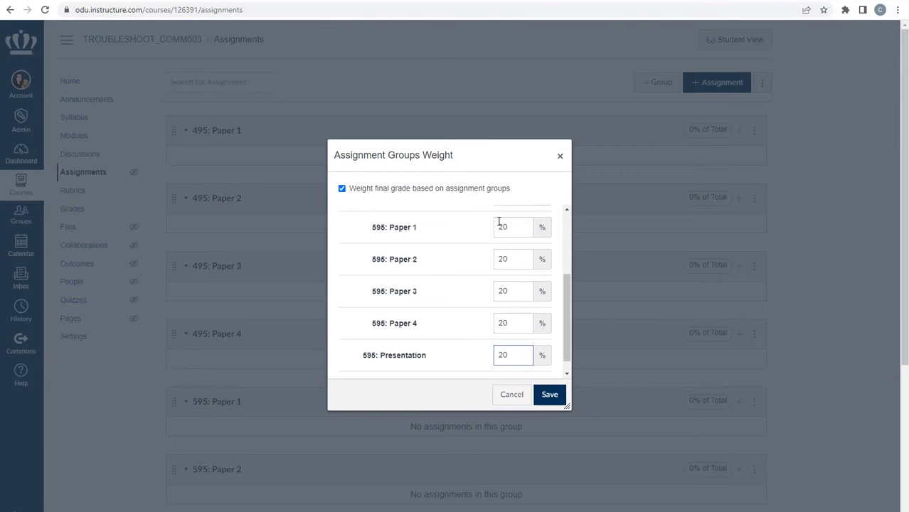
click(543, 397)
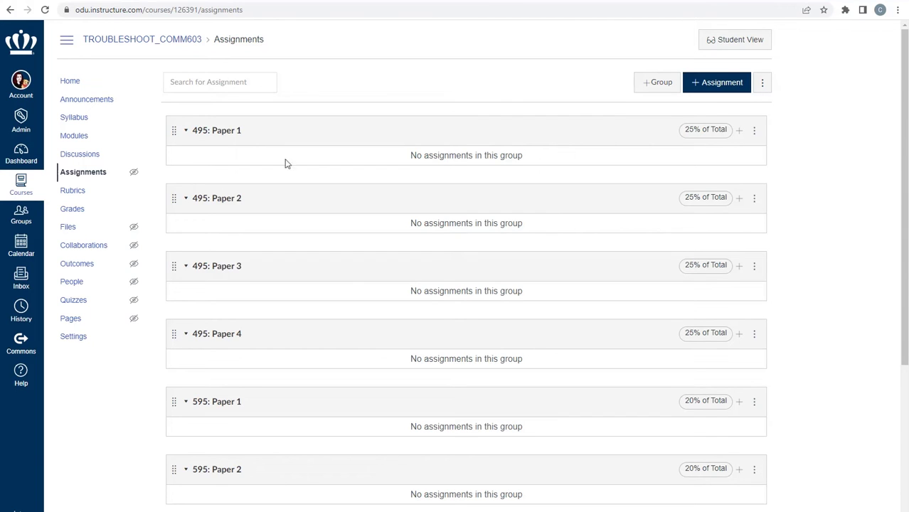
click(714, 84)
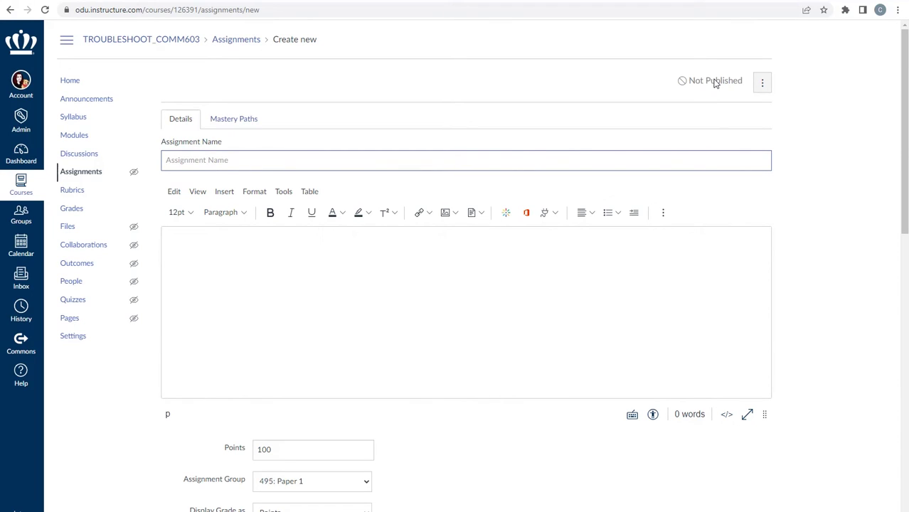
- Create a 100-point, No Submission assignment titled 495: Paper 1 and save it
click(653, 163)
text(4)
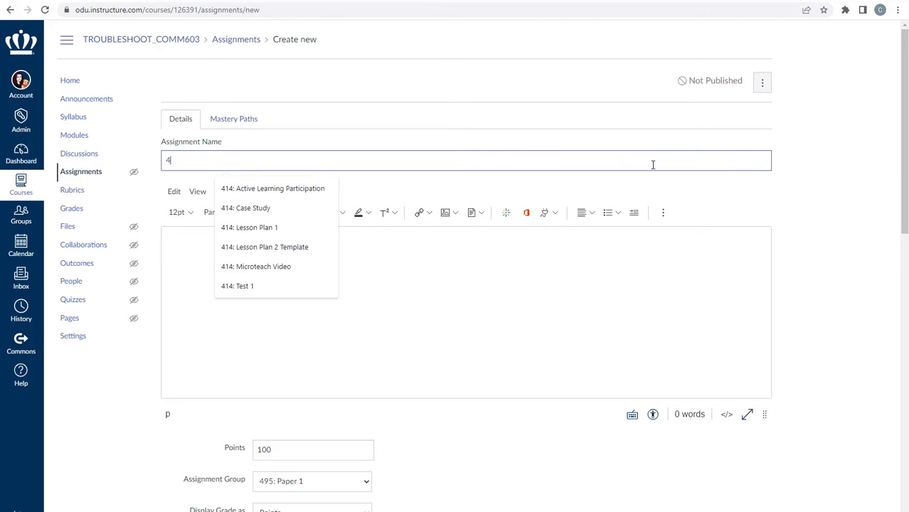
text(95: Paper 5)
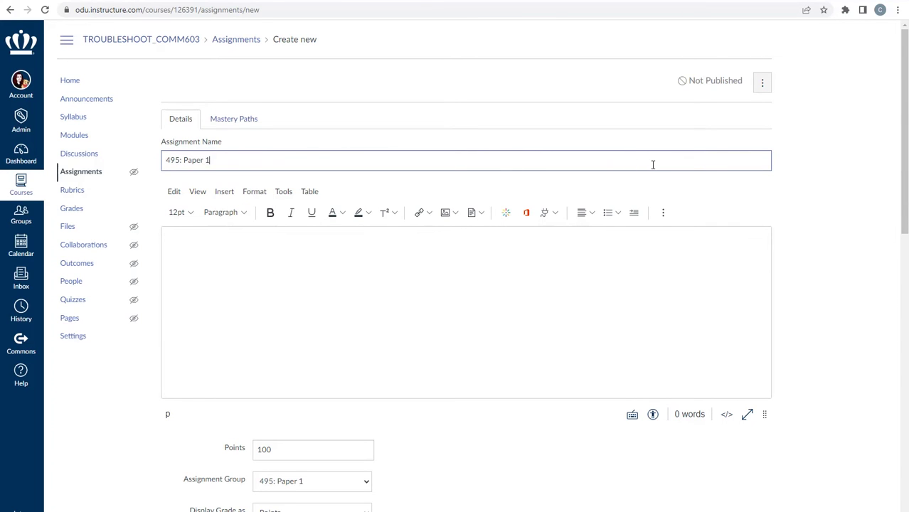
scroll(653, 168, down, 3)
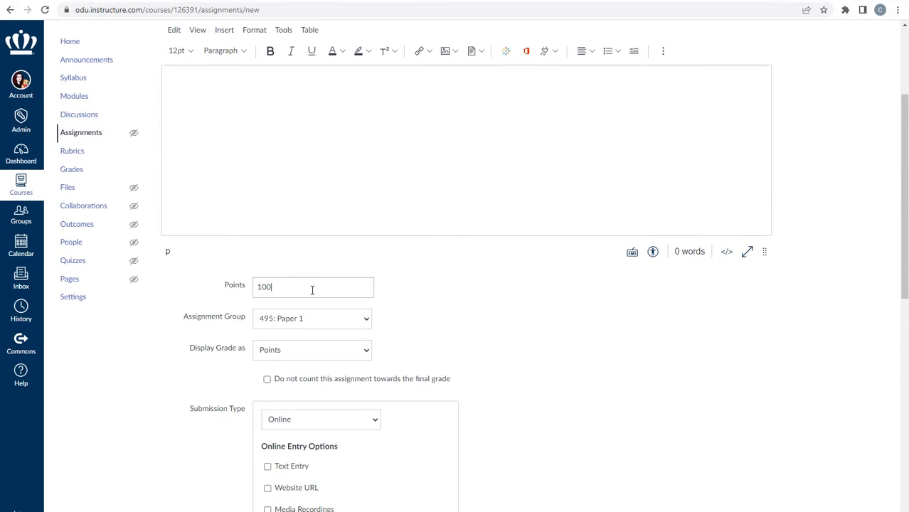
click(312, 289)
scroll(311, 289, down, 1)
scroll(311, 289, down, 2)
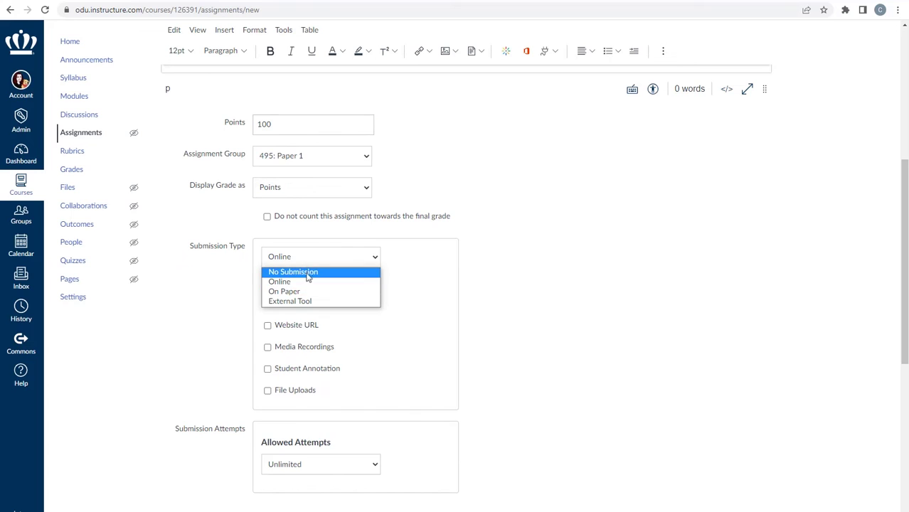
click(307, 271)
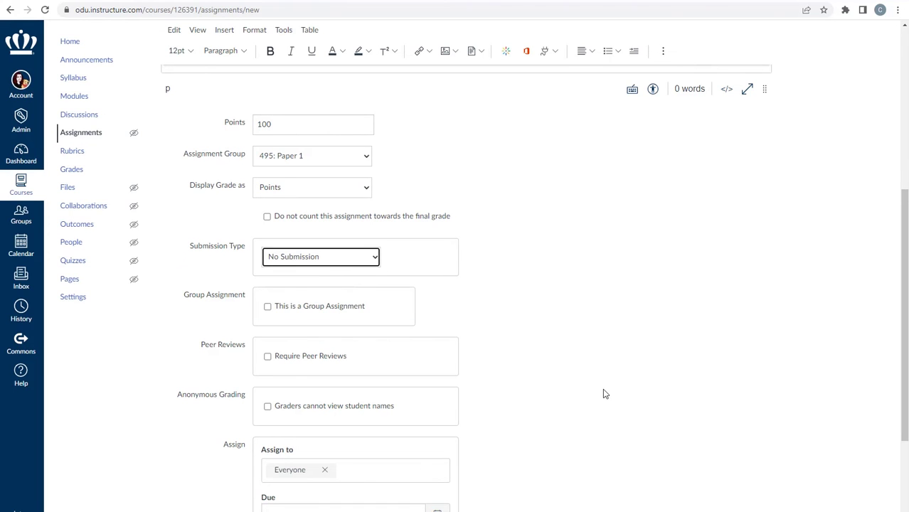
scroll(602, 391, down, 3)
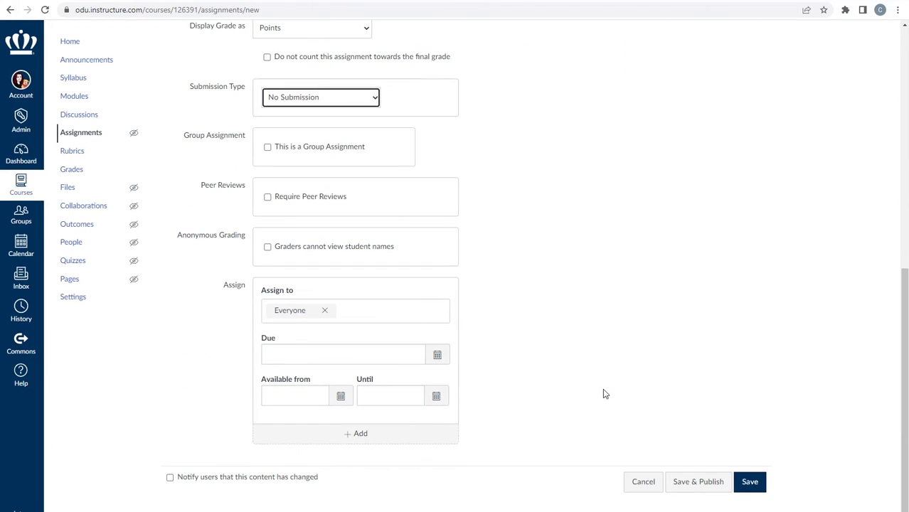
click(748, 482)
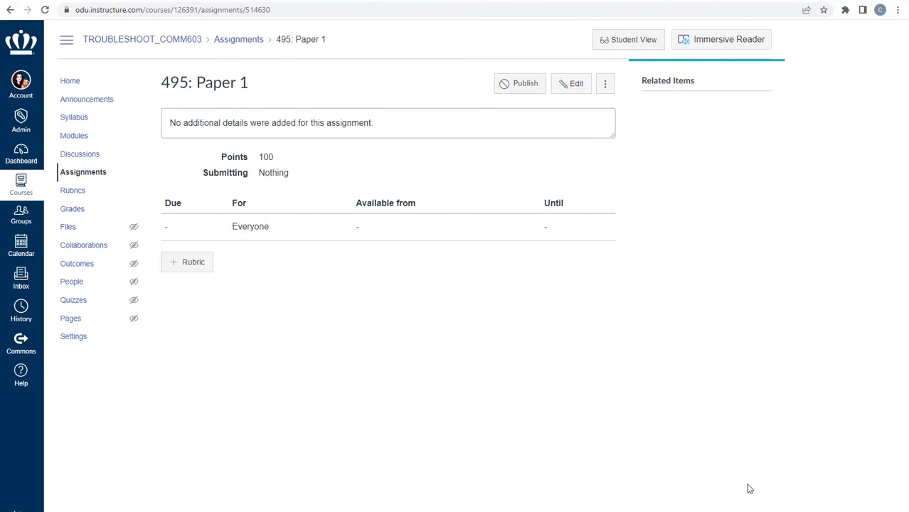
click(97, 175)
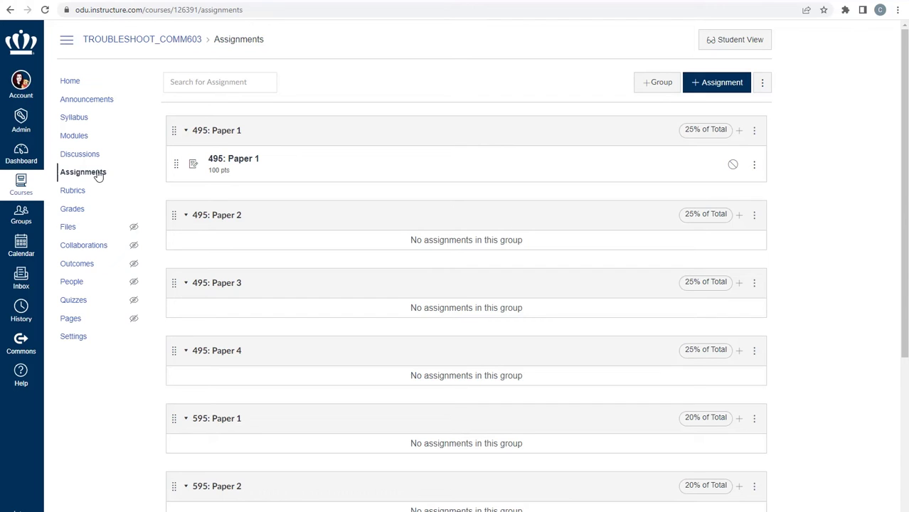
- Duplicate 495: Paper 1 repeatedly to produce Copy through Copy 8
click(755, 166)
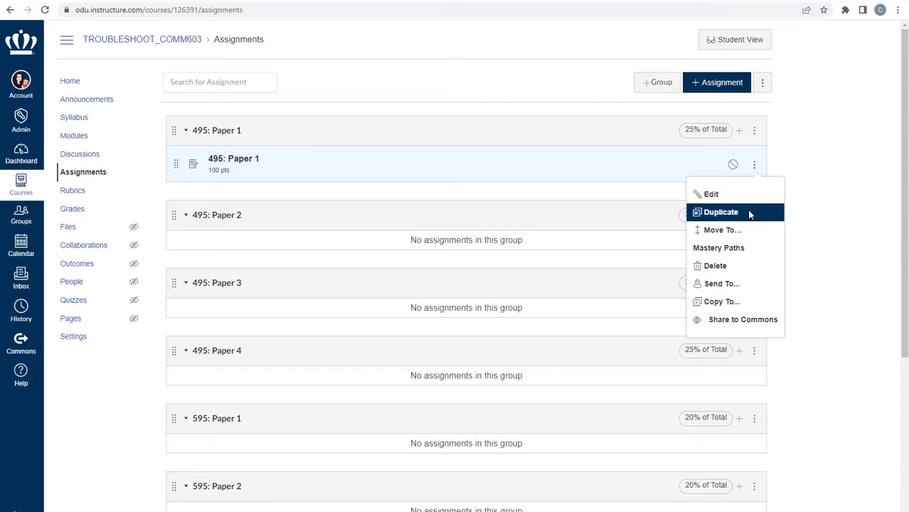
click(721, 212)
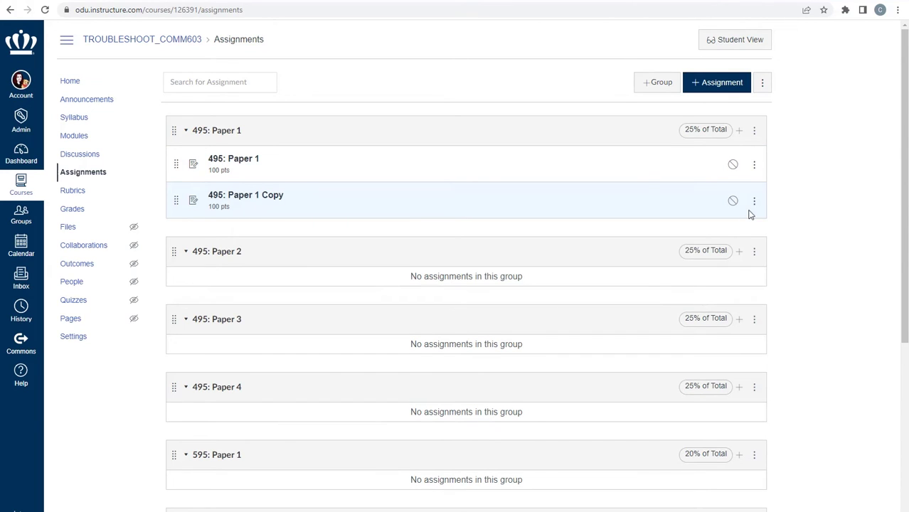
click(755, 202)
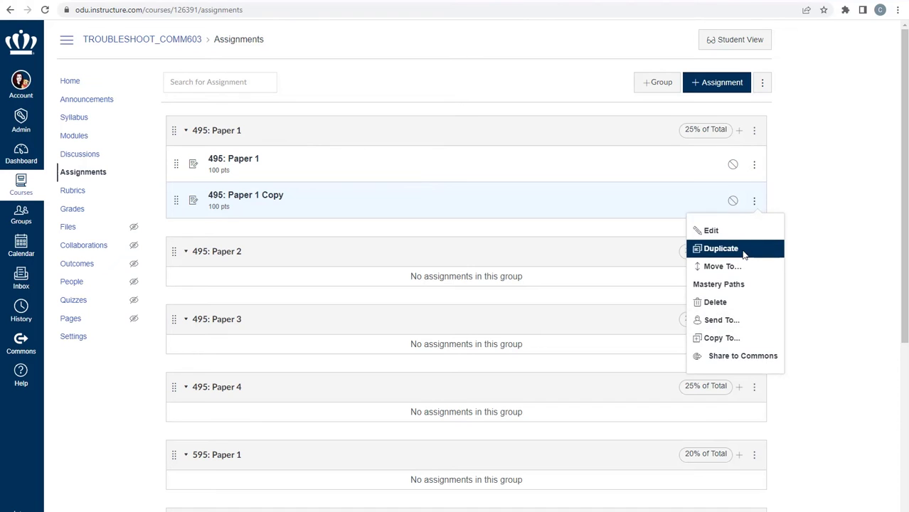
click(743, 255)
click(755, 202)
click(747, 248)
click(754, 202)
click(744, 248)
click(754, 202)
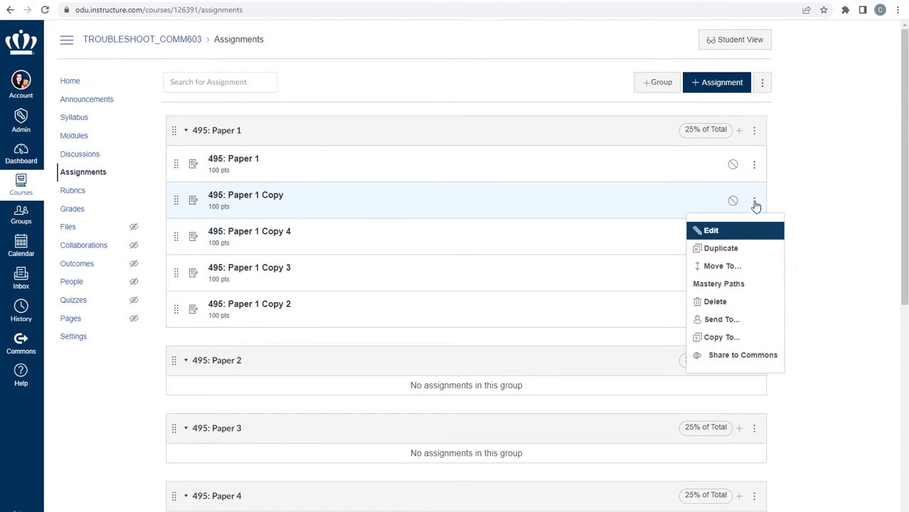
click(743, 248)
click(754, 202)
click(748, 248)
click(755, 202)
click(743, 248)
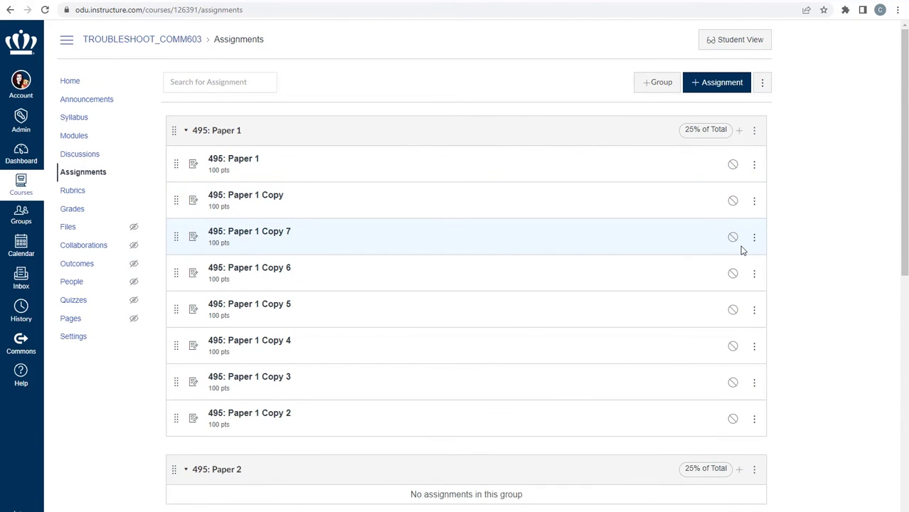
click(754, 418)
click(736, 463)
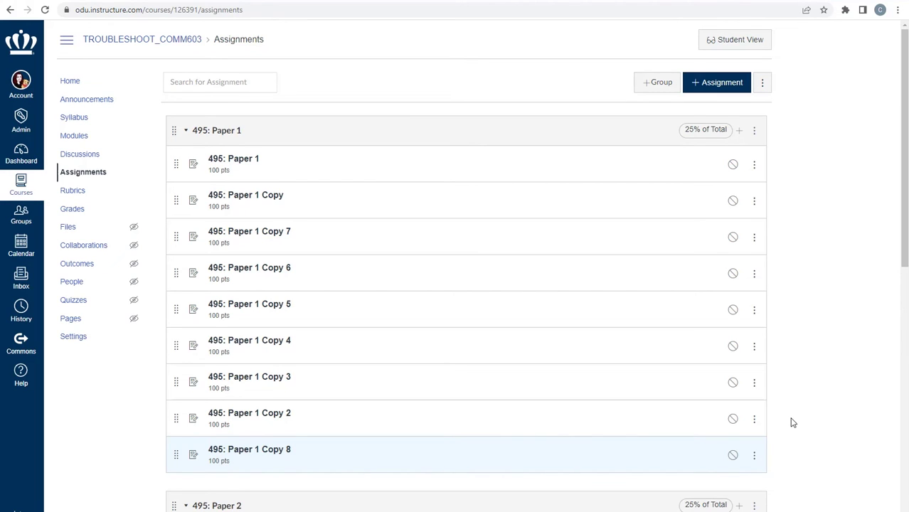
- Move Copy 8 into the 495: Paper 2 group and Copy 2 into 495: Paper 3
scroll(793, 423, down, 2)
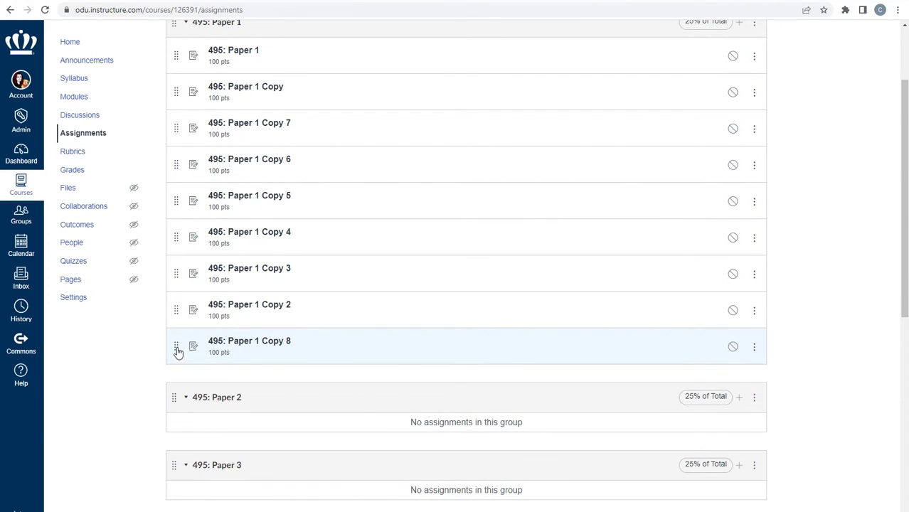
drag(178, 352, 181, 411)
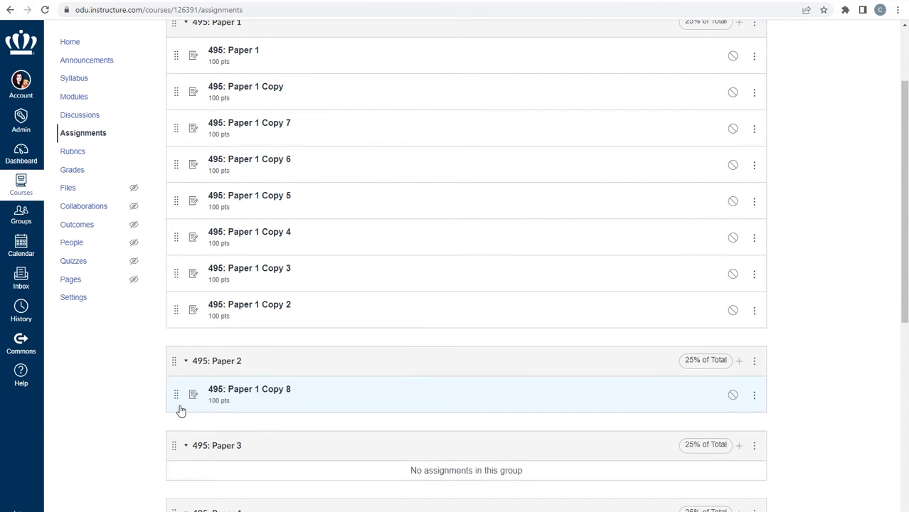
click(755, 311)
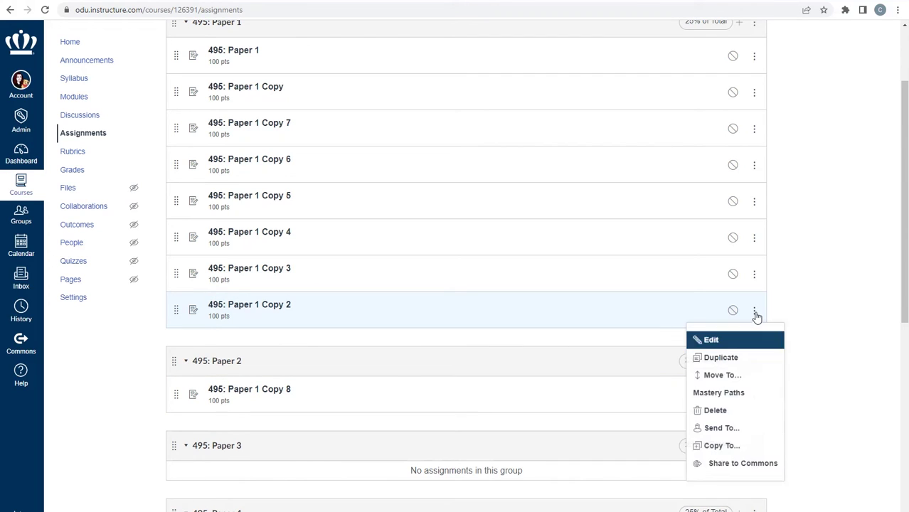
key(Down)
key(Down)
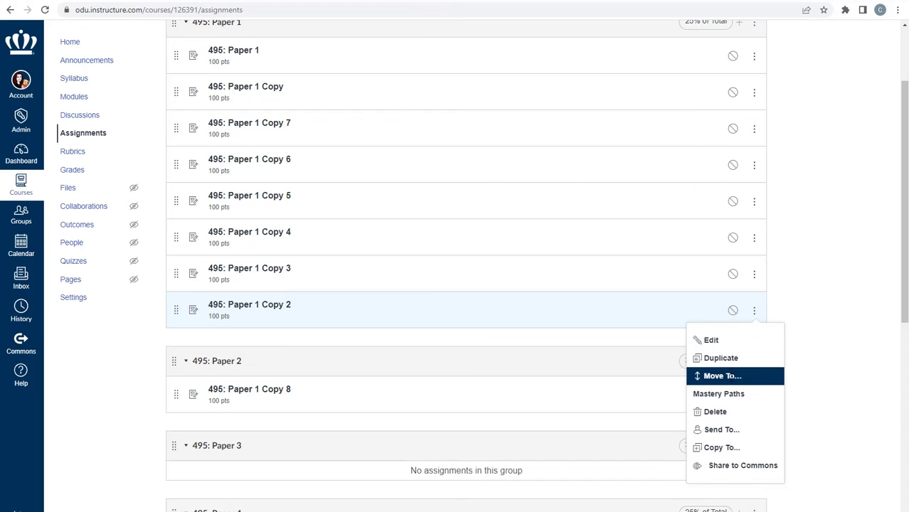
key(Return)
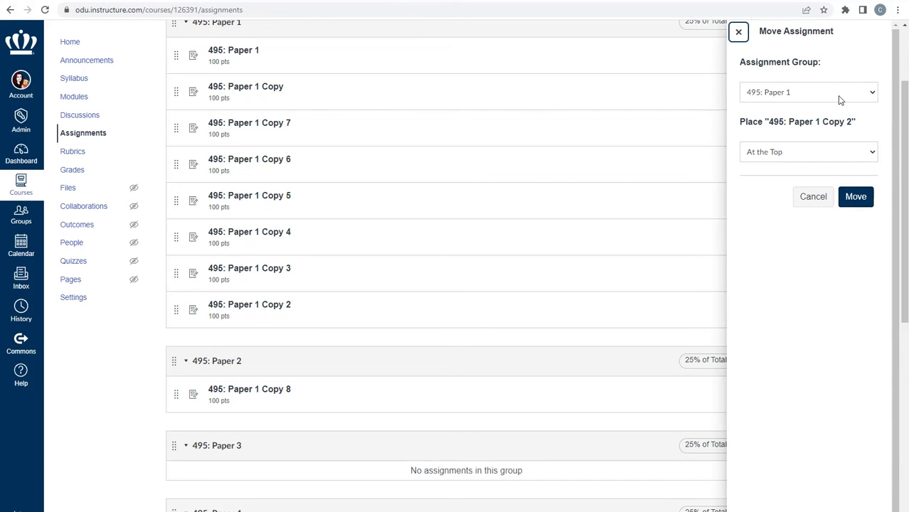
click(837, 95)
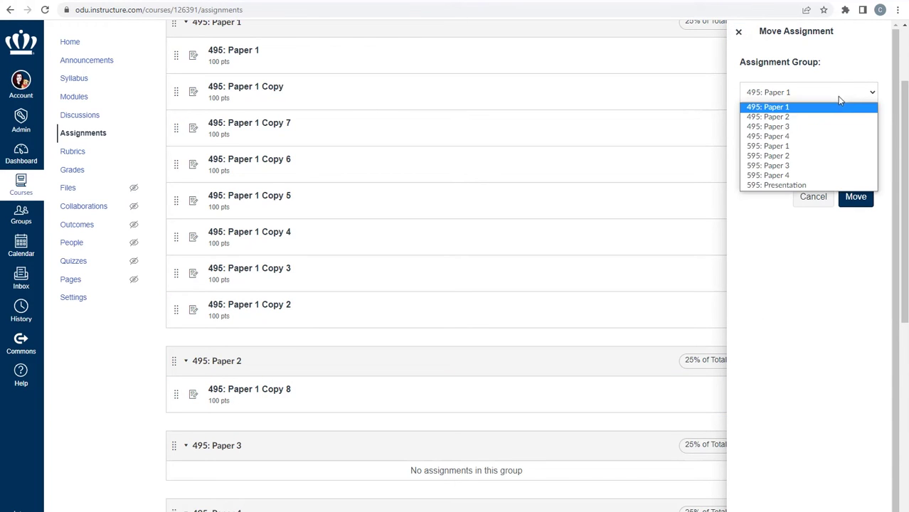
click(823, 134)
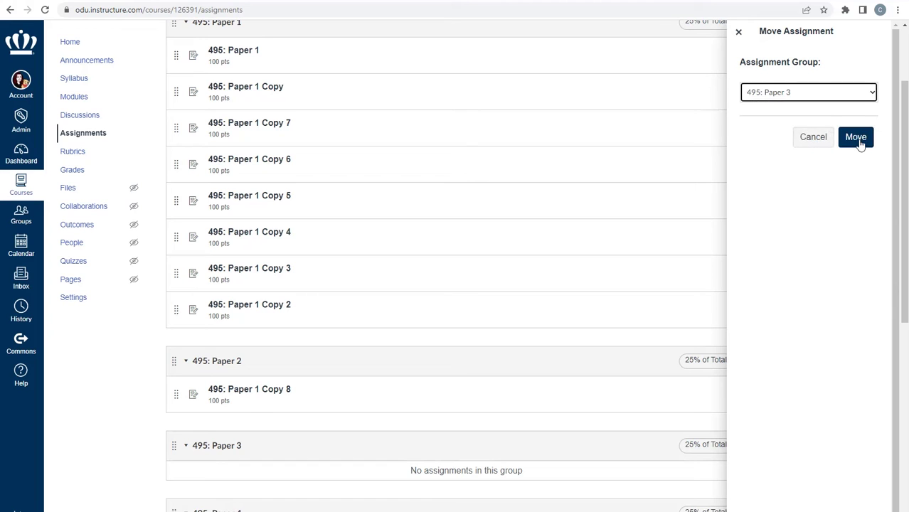
click(857, 139)
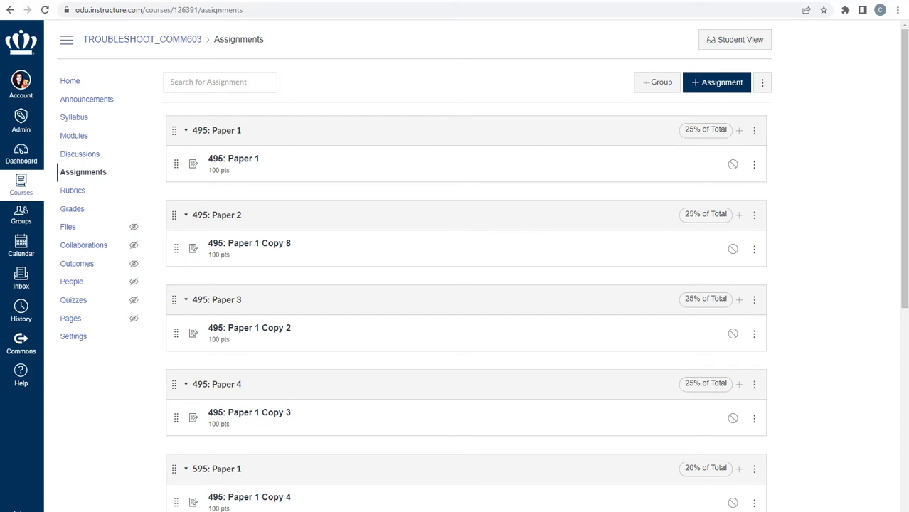
- Open 495: Paper 1 Copy 8 for editing and select the end of its name
click(240, 246)
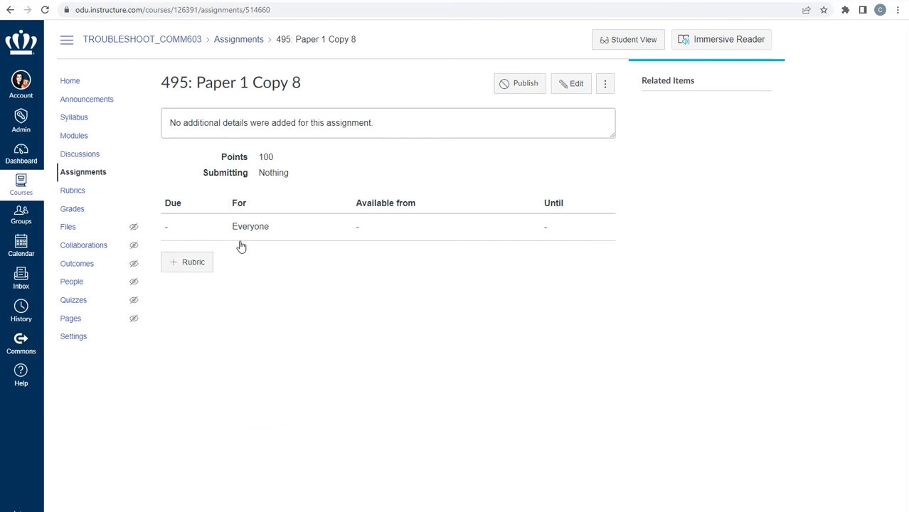
click(574, 91)
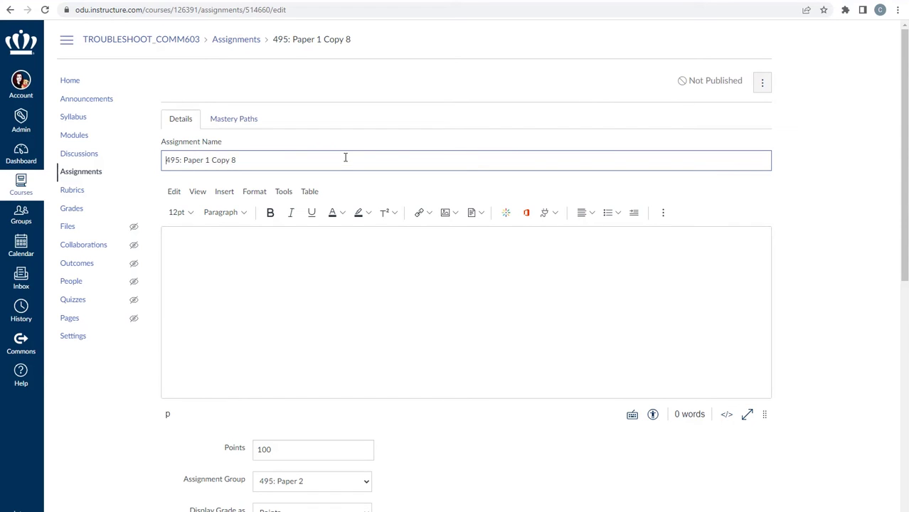
shift+click(210, 159)
- Rename the copied assignment to '495: Paper 2'
key(BackSpace)
double_click(209, 159)
text(2)
- Make it a group assignment graded individually, using the Fall2022_495/595 group set
scroll(214, 276, down, 3)
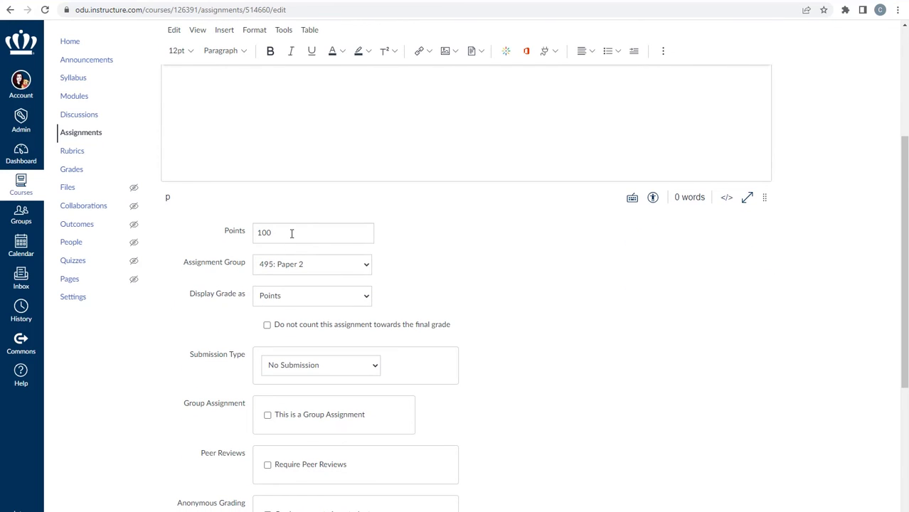
scroll(291, 233, down, 1)
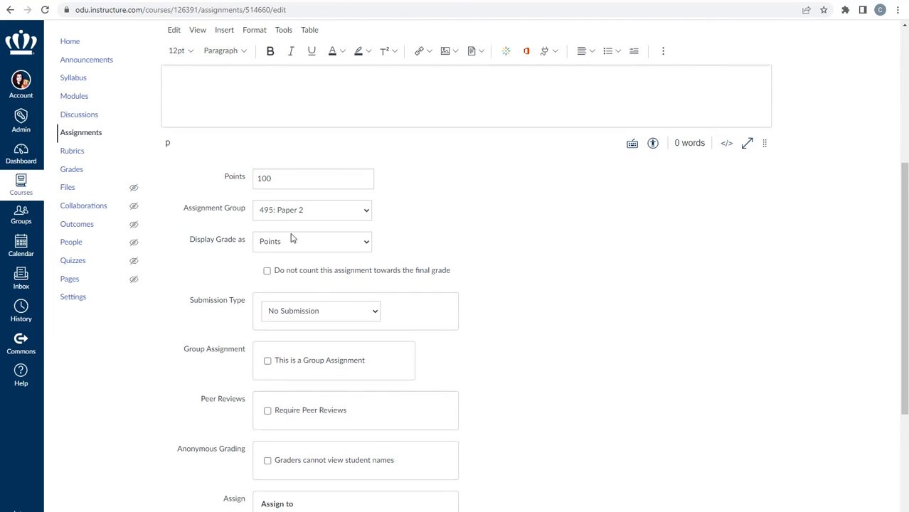
scroll(291, 238, down, 1)
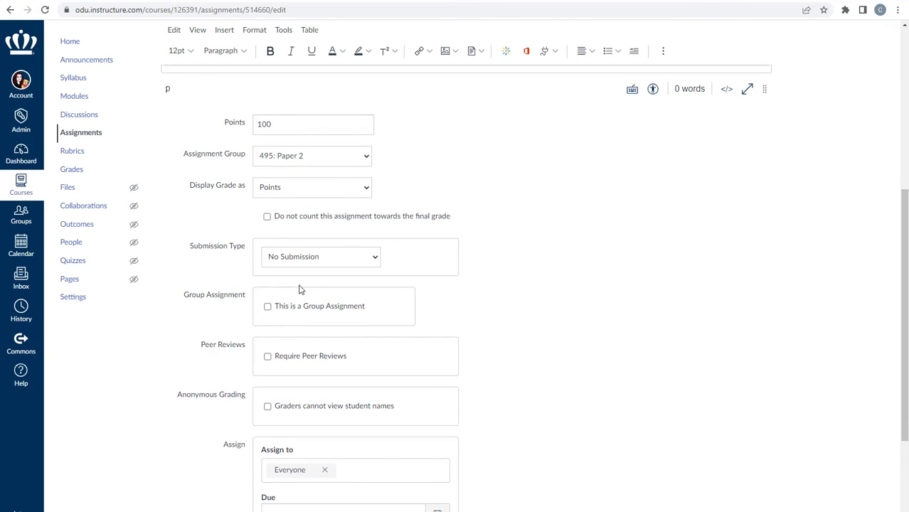
click(267, 307)
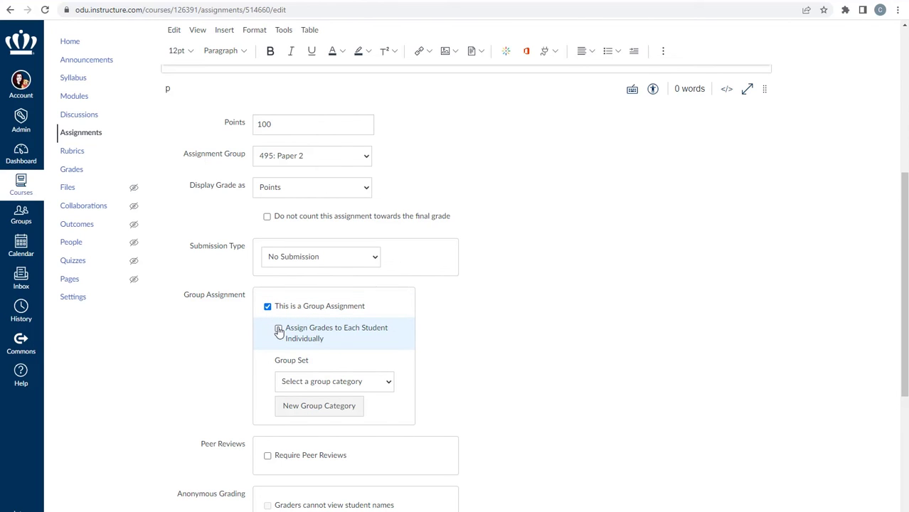
click(278, 330)
click(308, 384)
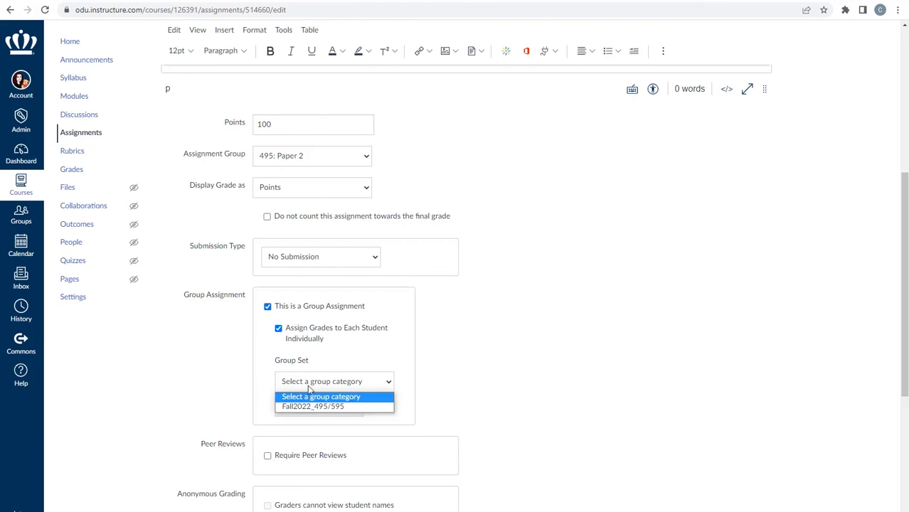
click(308, 406)
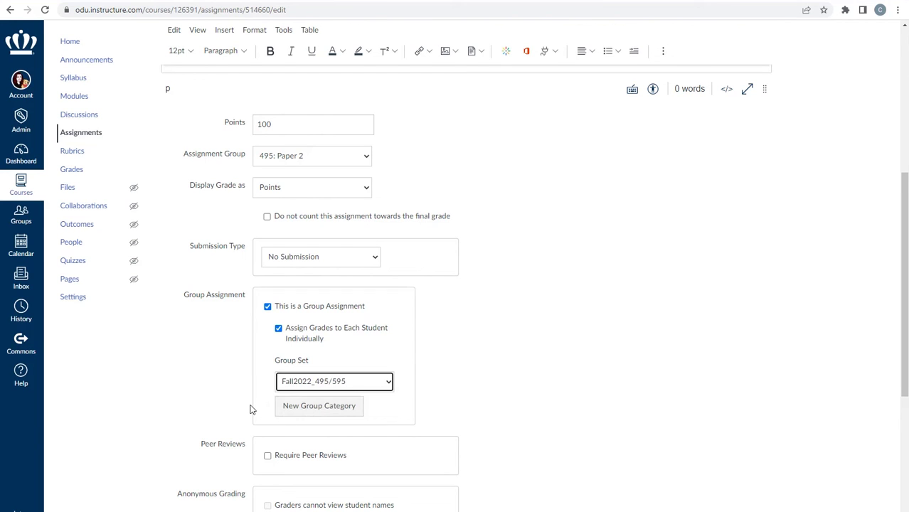
scroll(250, 410, down, 1)
scroll(250, 410, down, 5)
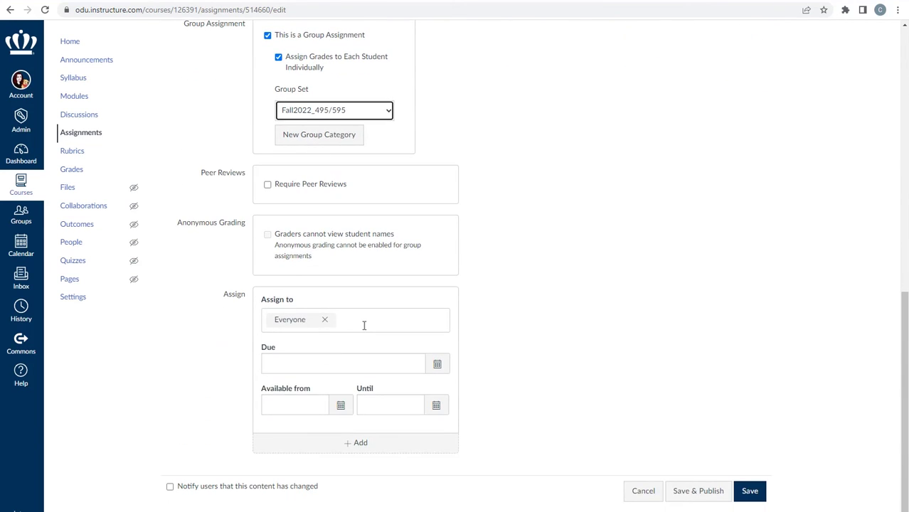
- Replace Everyone with 495_Fall2022 as the assignee, then save, publish and confirm the warning
click(364, 325)
key(BackSpace)
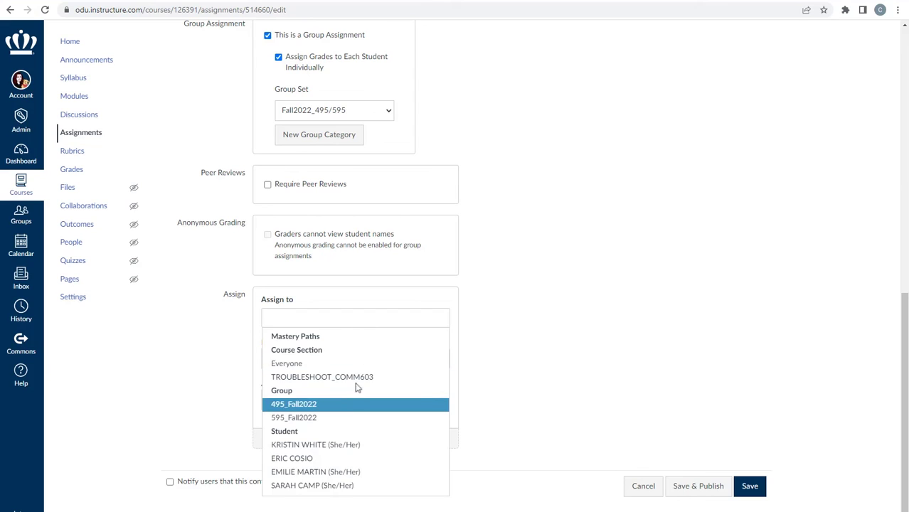
click(354, 406)
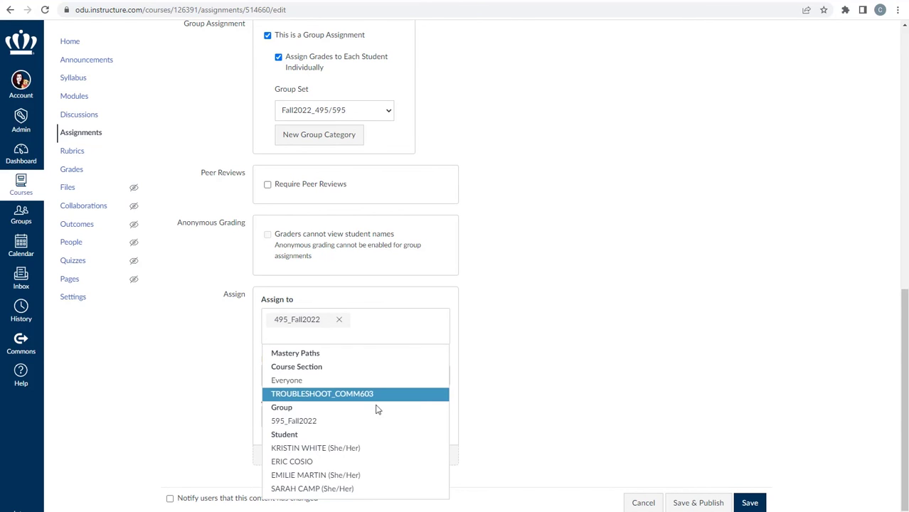
click(482, 411)
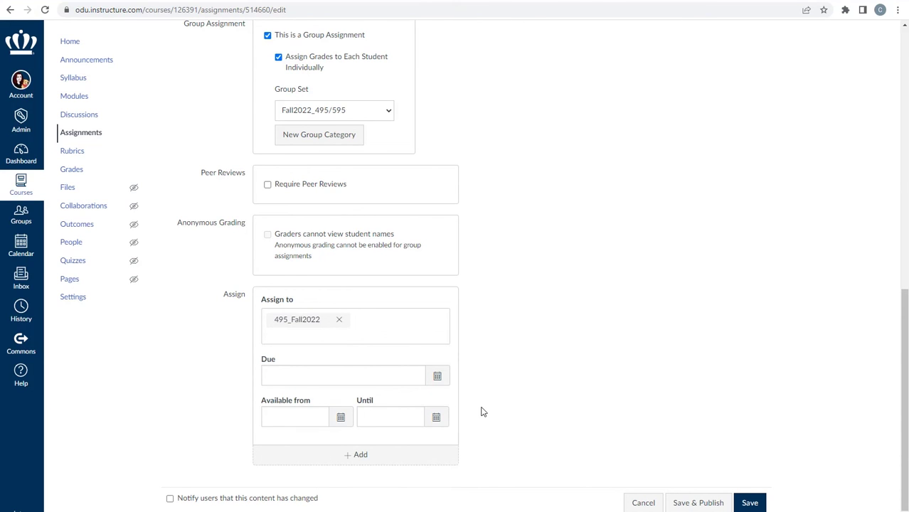
click(691, 503)
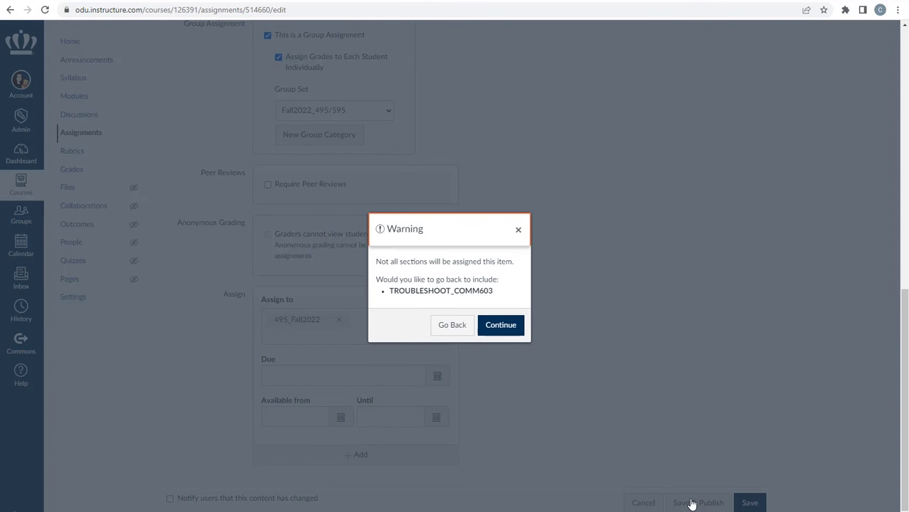
click(502, 327)
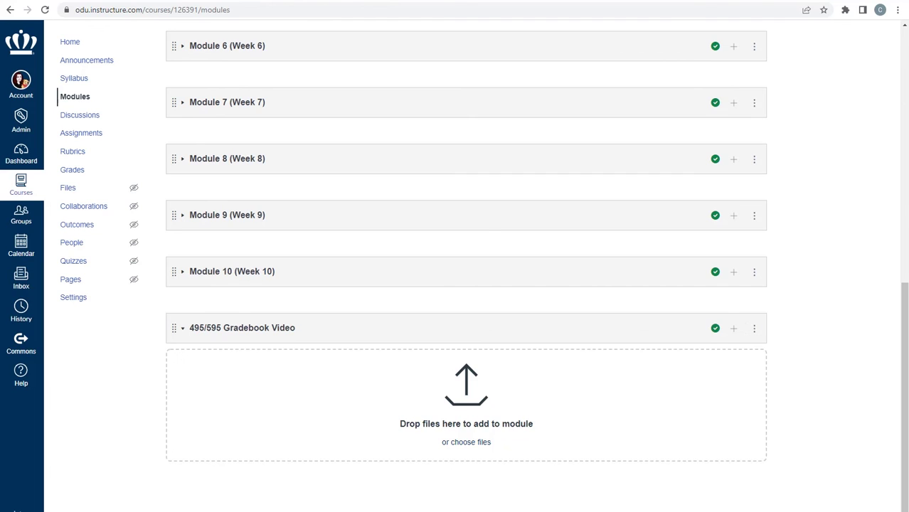
- Add the assignments 495: Paper 1 and 595: Paper 1 as items in the Gradebook Video module
click(734, 332)
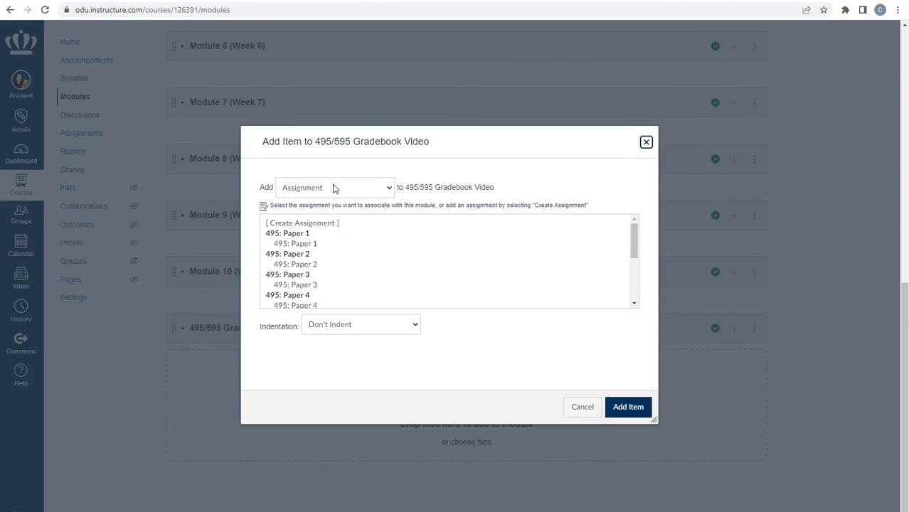
click(298, 243)
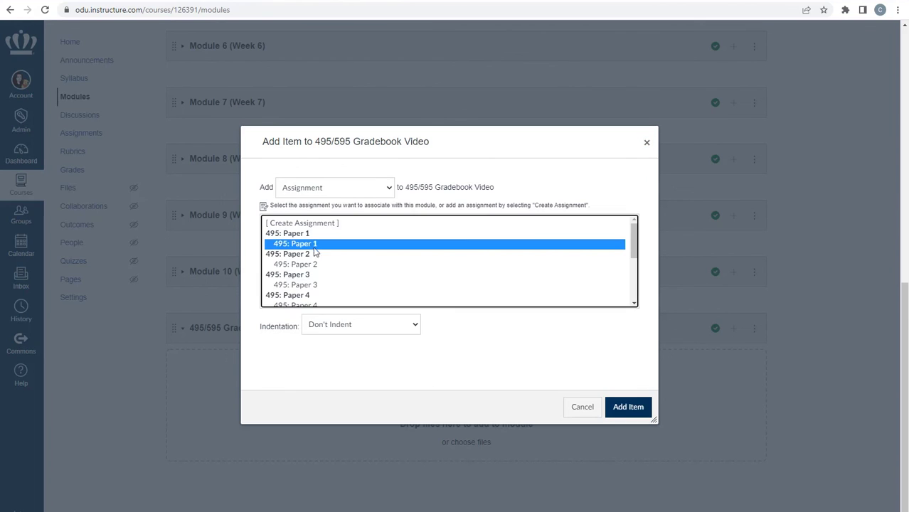
click(628, 407)
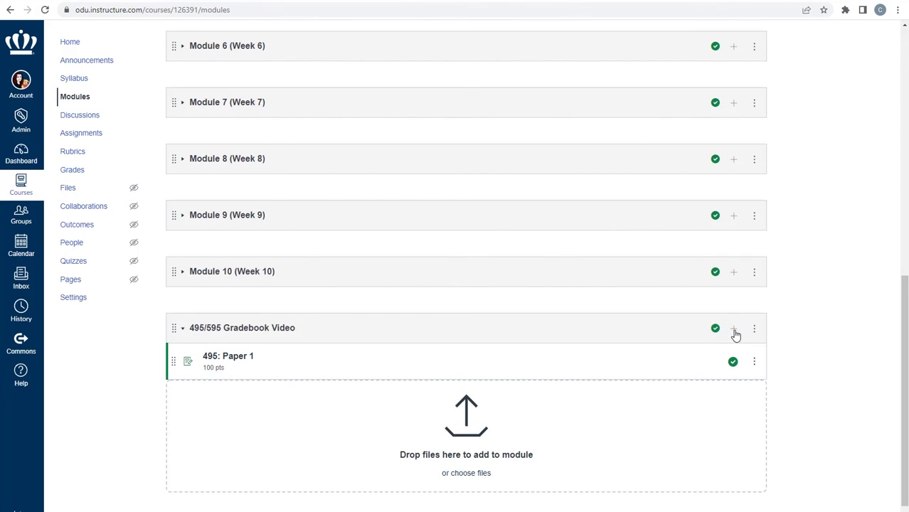
click(734, 330)
scroll(508, 260, down, 1)
scroll(507, 259, down, 1)
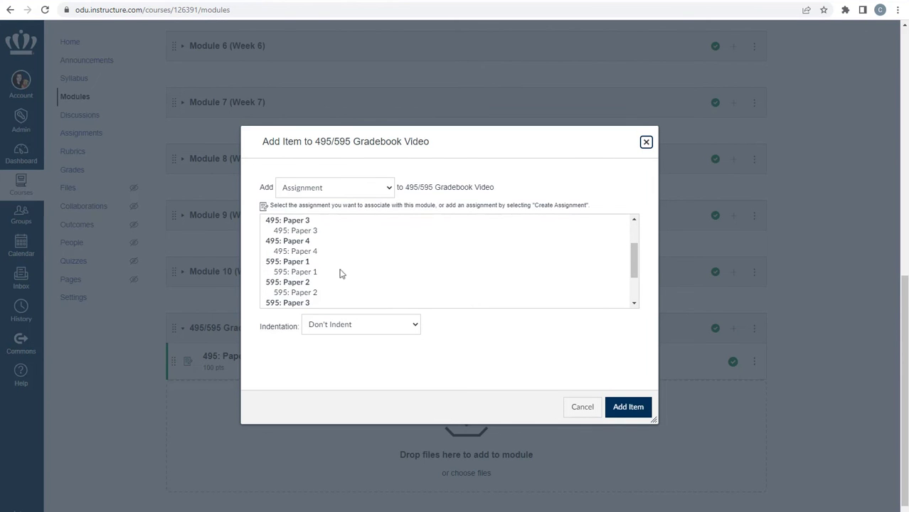
click(313, 273)
click(626, 407)
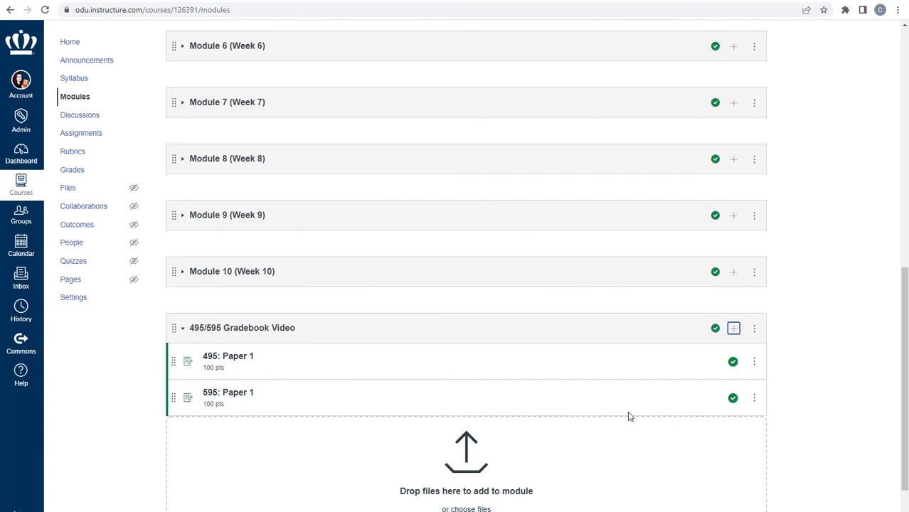